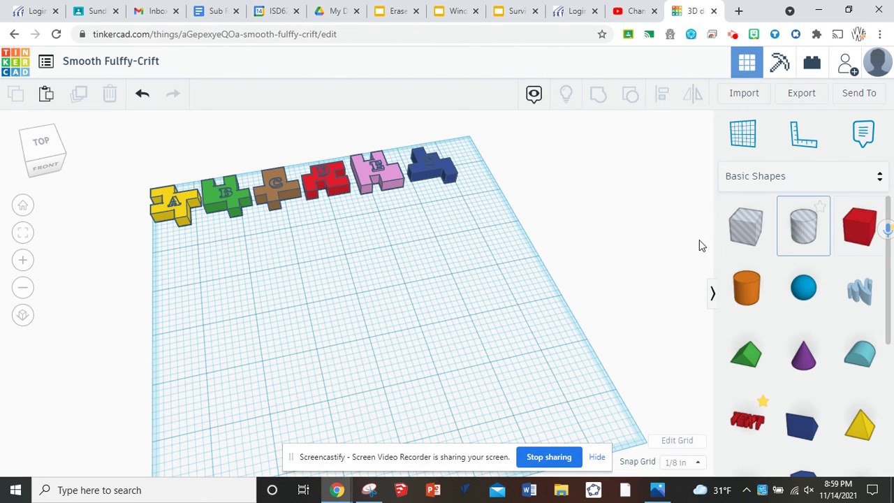
Step: Drop a red 1 × 1 × 1 inch box onto the workplane and check the grid units
drag(702, 244, 364, 302)
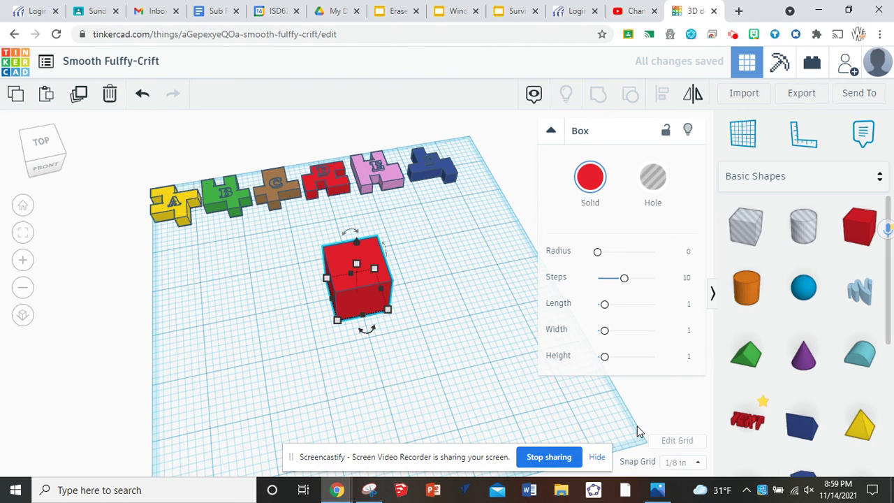
click(674, 441)
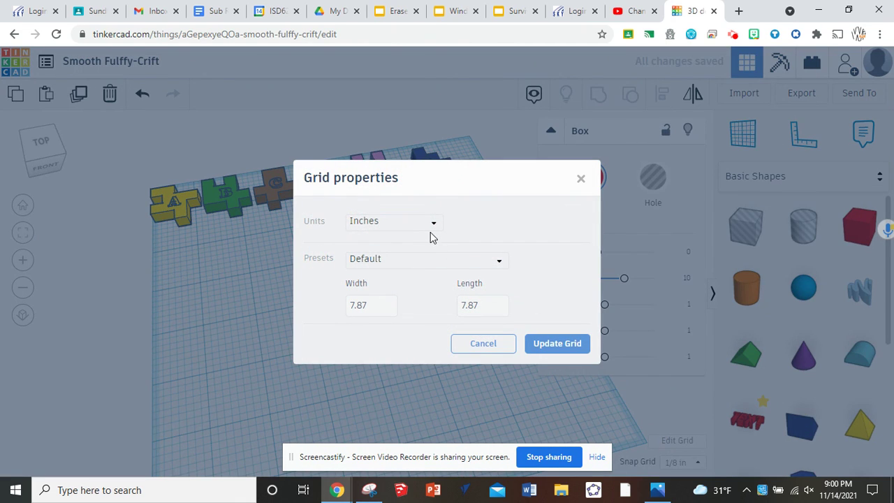
click(507, 346)
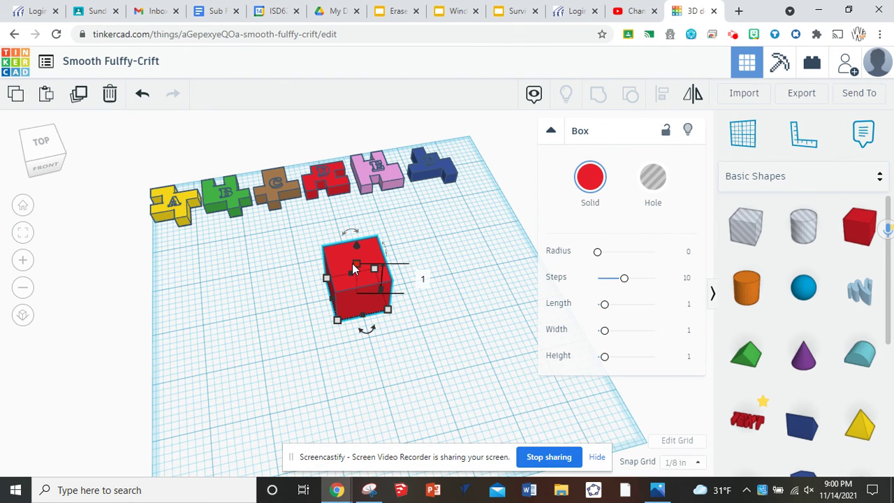
Step: Set the red box's height to 0.25 inch
click(423, 280)
text(.25)
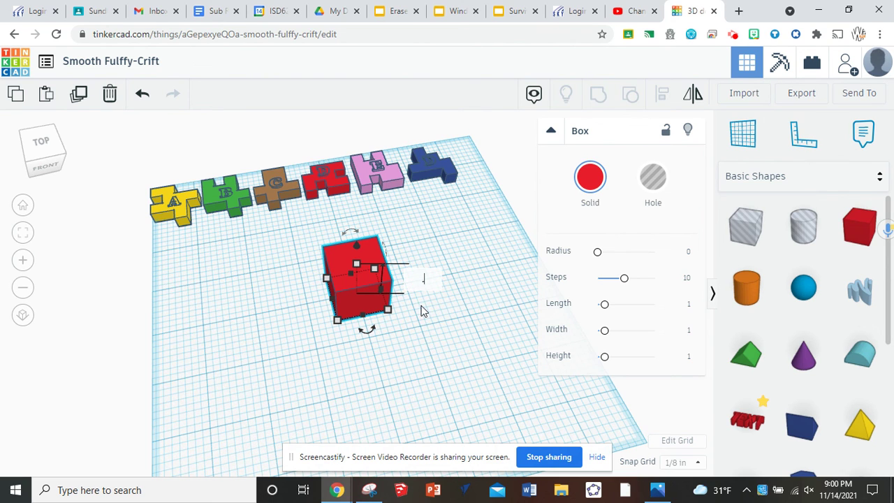
key(Return)
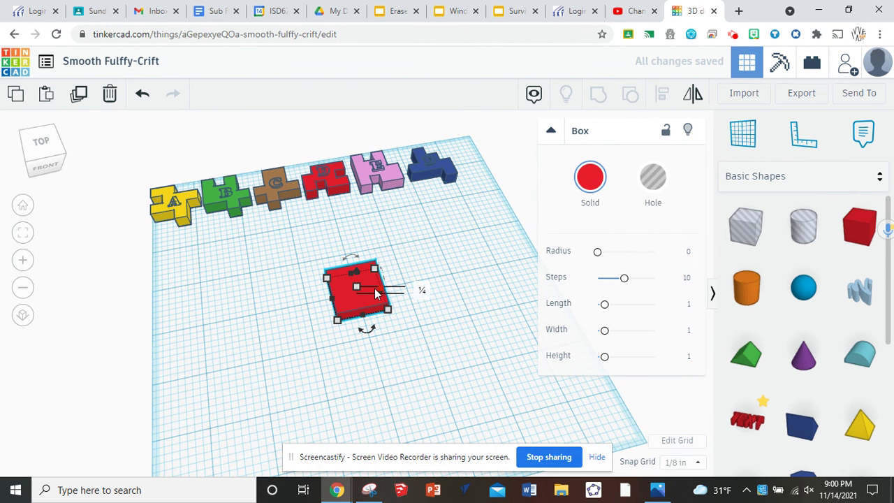
Step: Place four 1-inch Box Hole shapes around the red box, two on each side
scroll(362, 297, up, 5)
scroll(368, 305, up, 2)
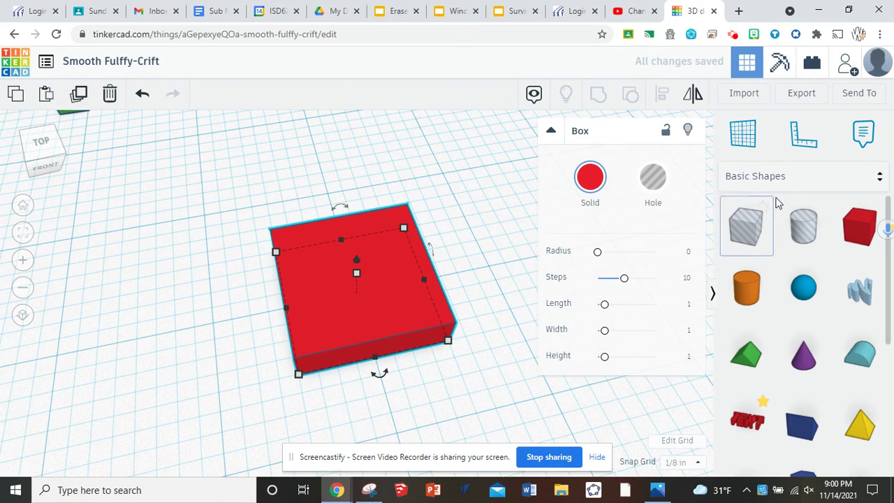
drag(726, 226, 194, 226)
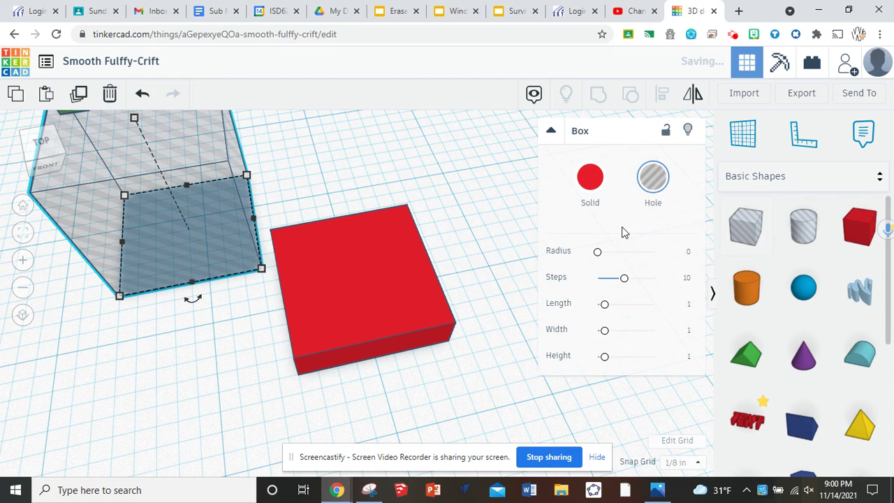
drag(726, 226, 468, 171)
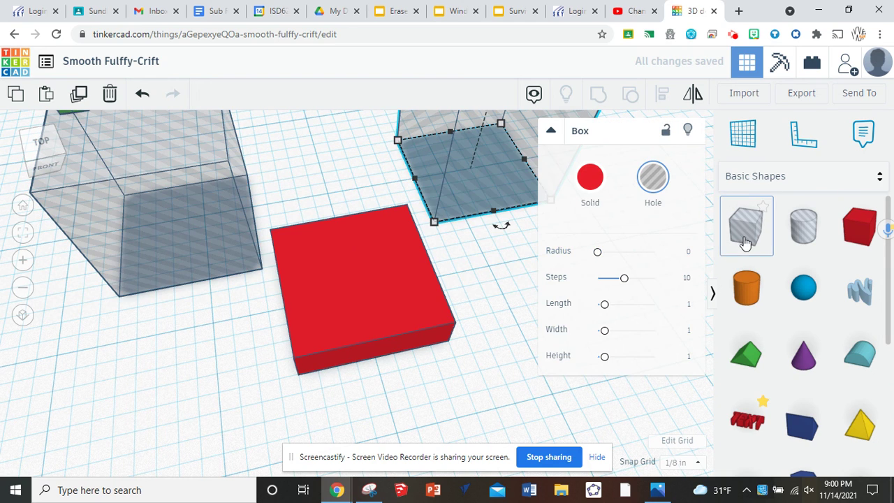
drag(745, 226, 524, 271)
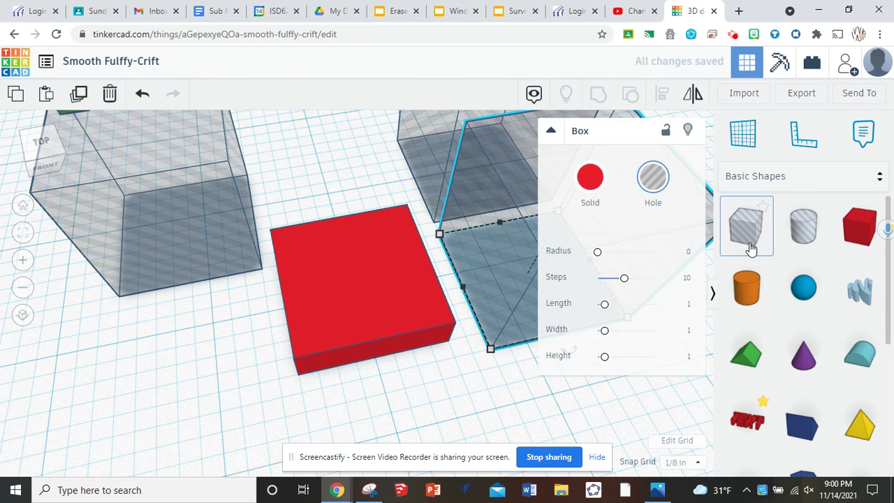
drag(747, 230, 204, 385)
scroll(364, 386, down, 5)
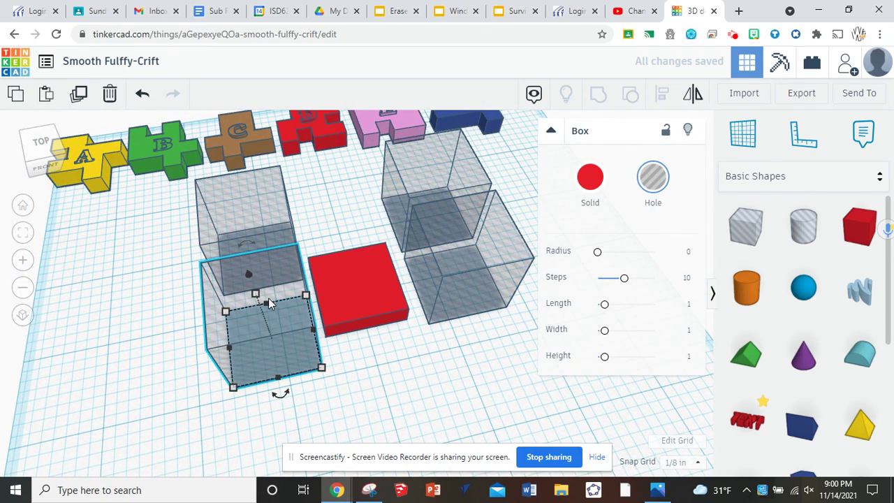
Step: Resize the hole box beside the red box to 0.5 by 0.25 inch
mouse_move(233, 387)
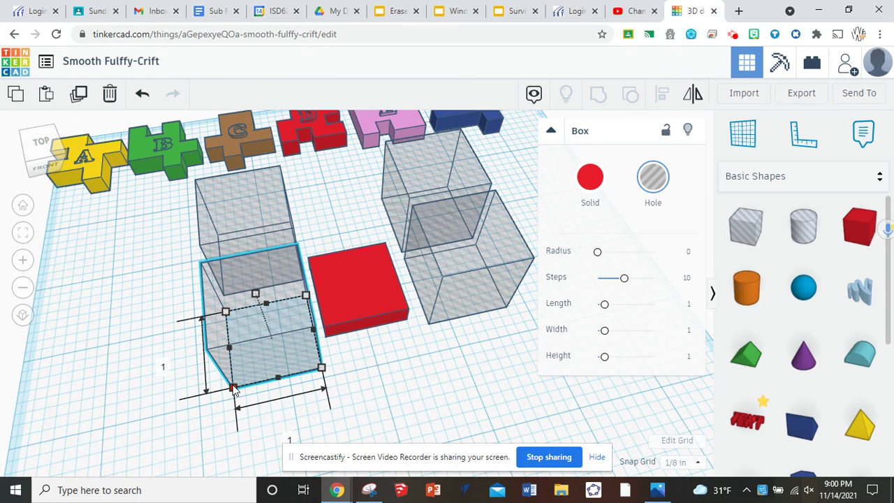
click(287, 436)
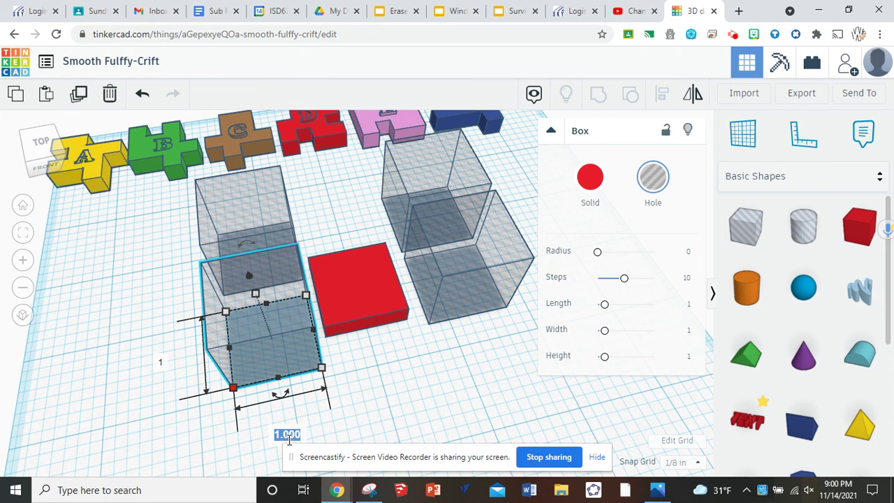
text(.5)
key(Tab)
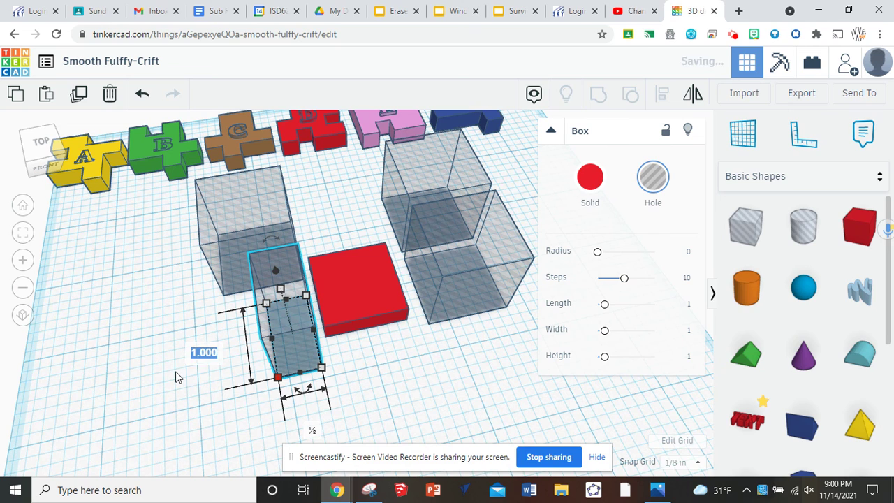
text(.25)
key(Return)
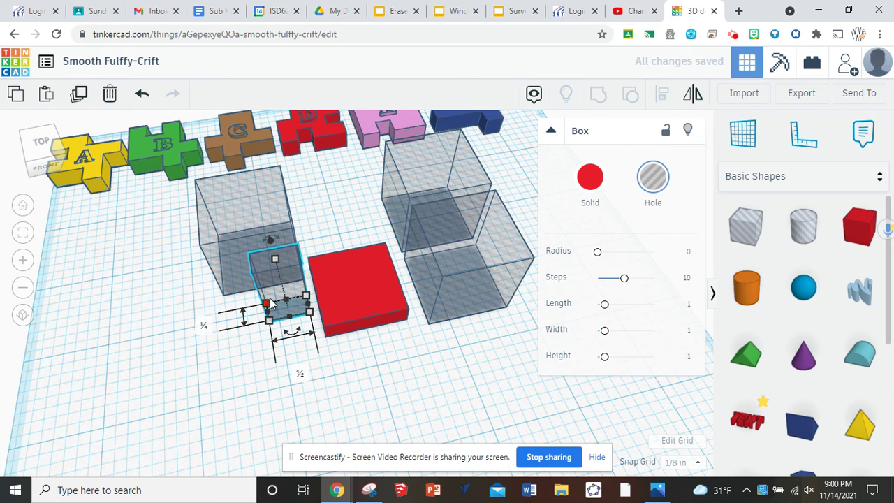
Step: Align the hole box to the red box's left-front corner and group them
shift+click(363, 271)
click(658, 98)
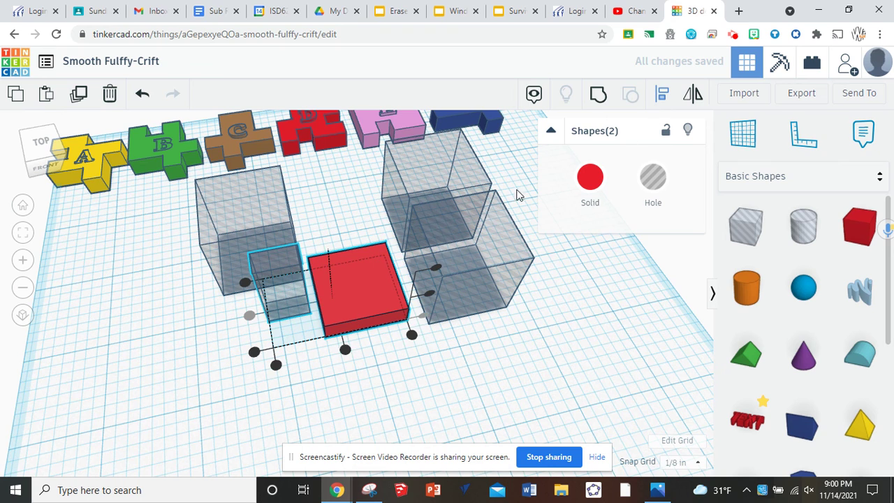
click(276, 363)
click(257, 353)
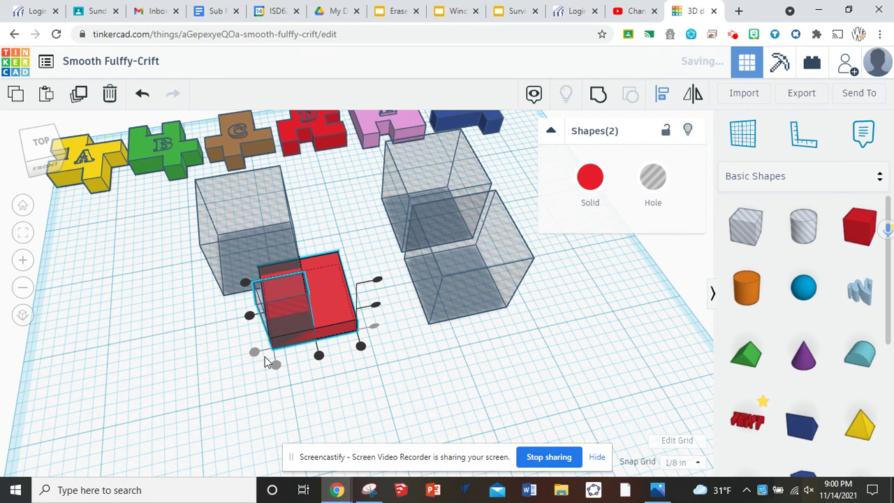
click(598, 94)
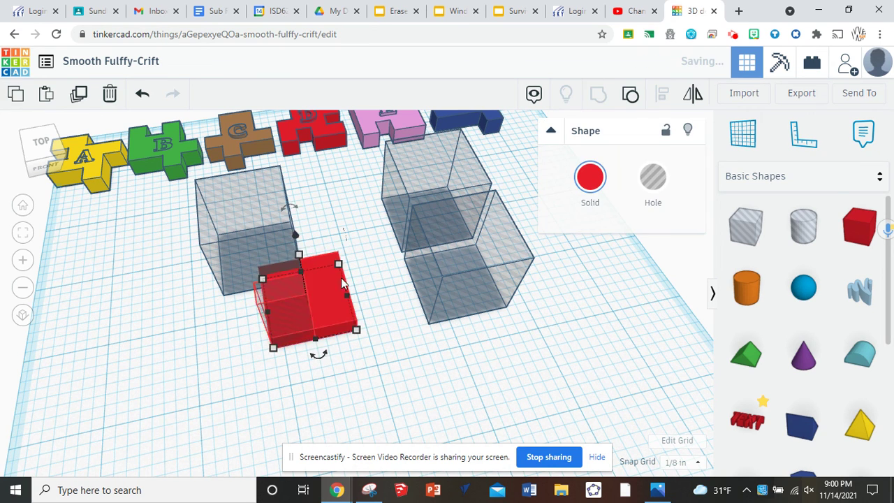
Step: Resize the lower hole box to 0.25 length and 0.5 width
click(494, 306)
click(493, 368)
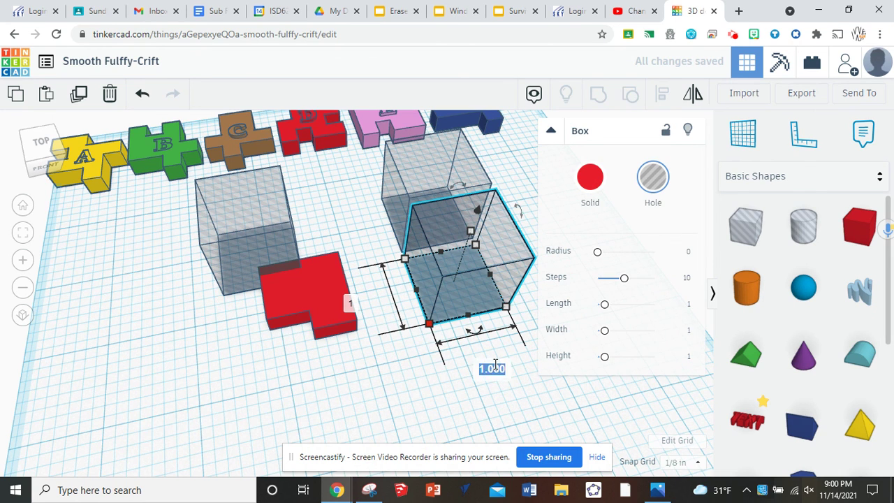
text(.25)
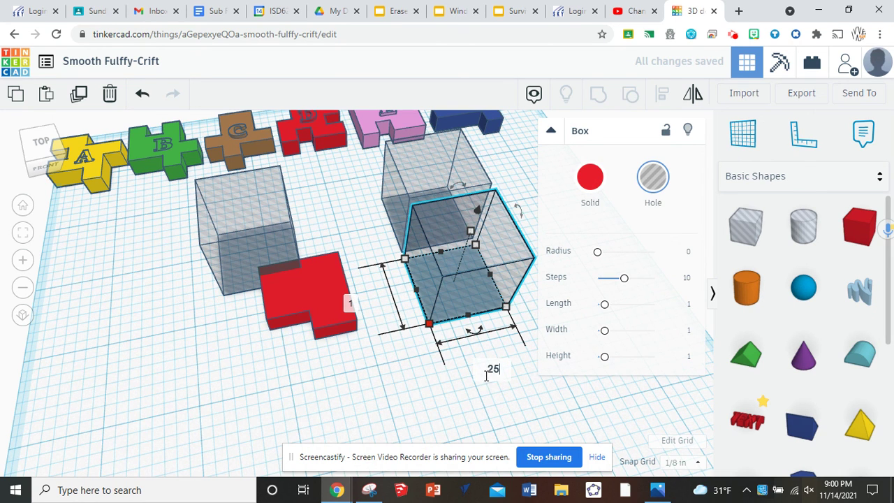
click(351, 304)
text(.)
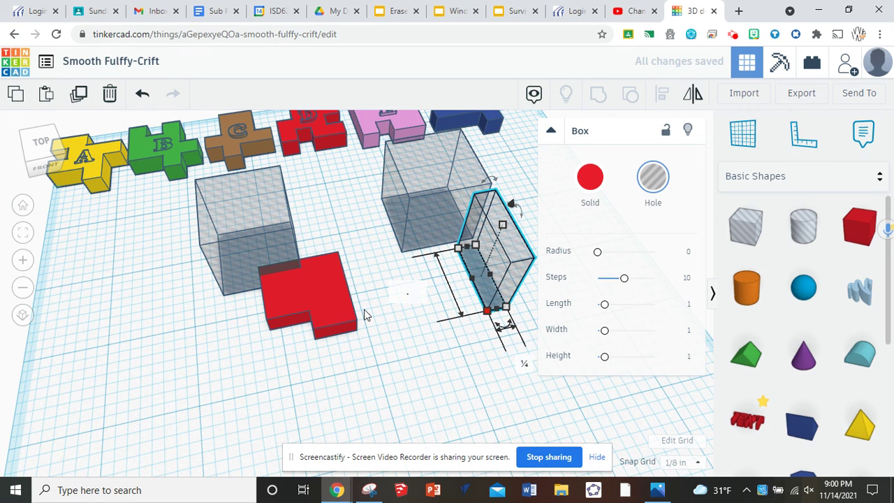
text(5)
key(Return)
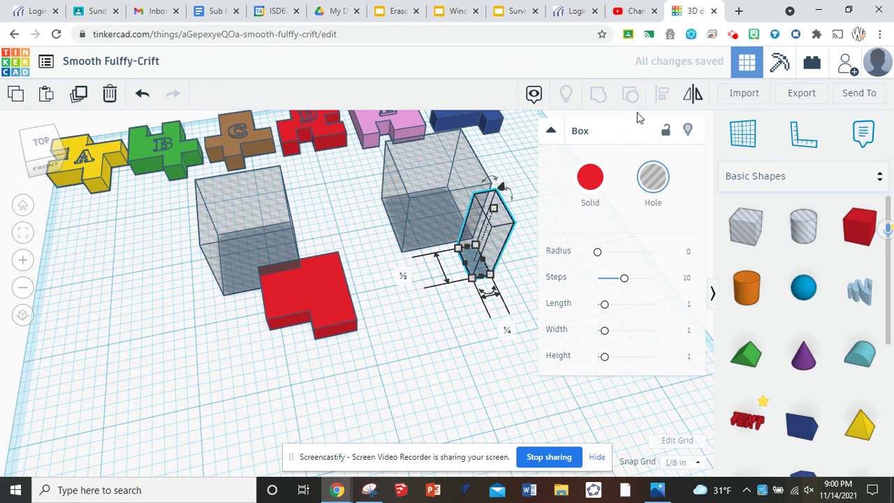
Step: Align the thin hole box with the red L-shape and group them into one piece
shift+click(323, 263)
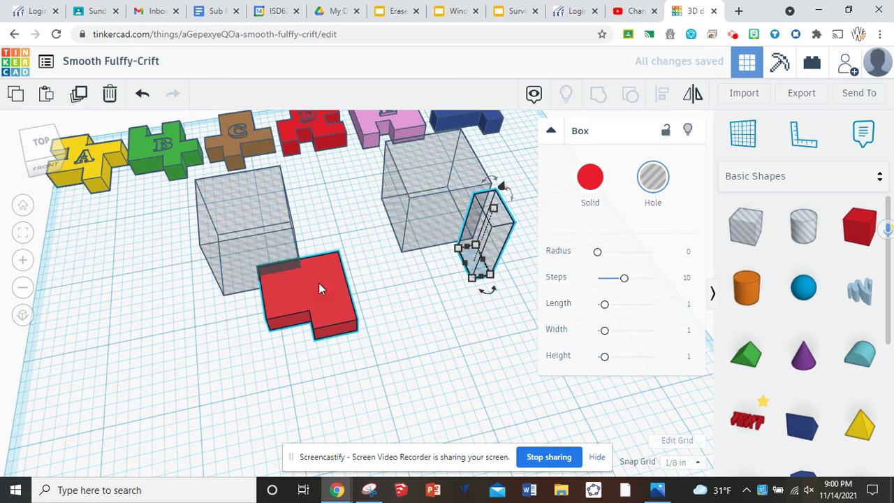
click(661, 93)
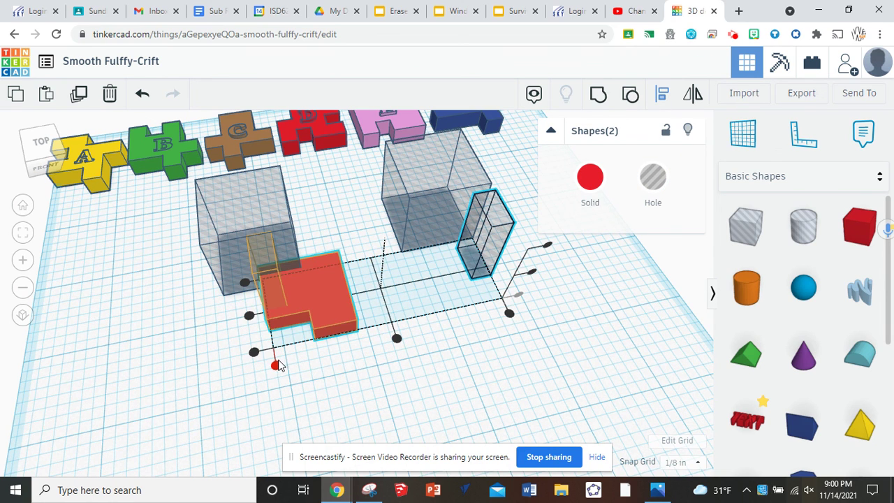
click(509, 313)
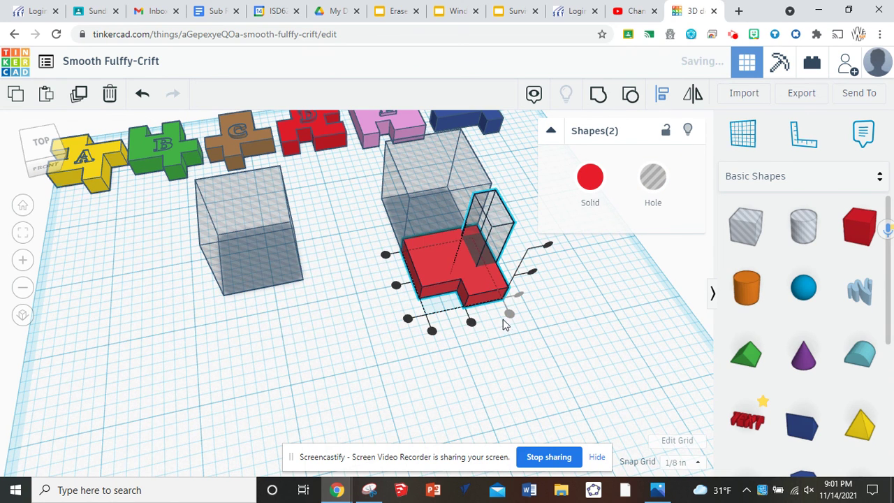
click(408, 318)
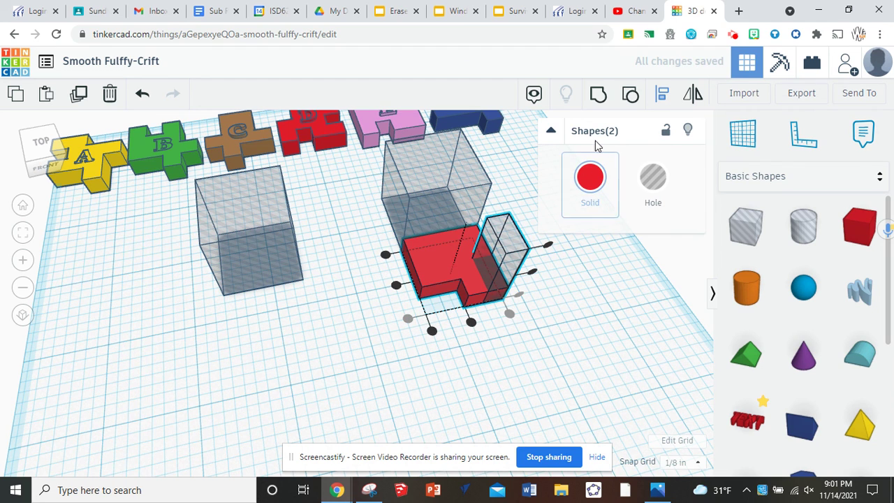
click(599, 102)
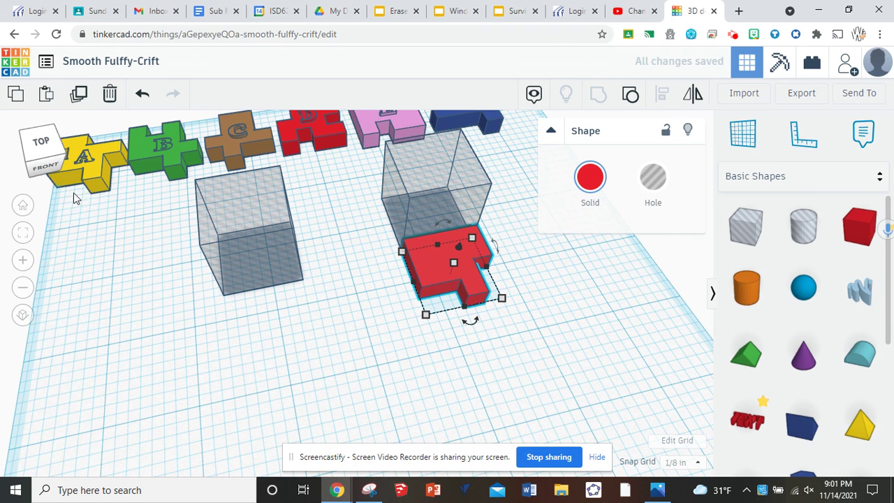
Step: Move the red piece forward and resize the cube hole box to ½ by ¼ inch
drag(447, 260, 338, 326)
click(456, 217)
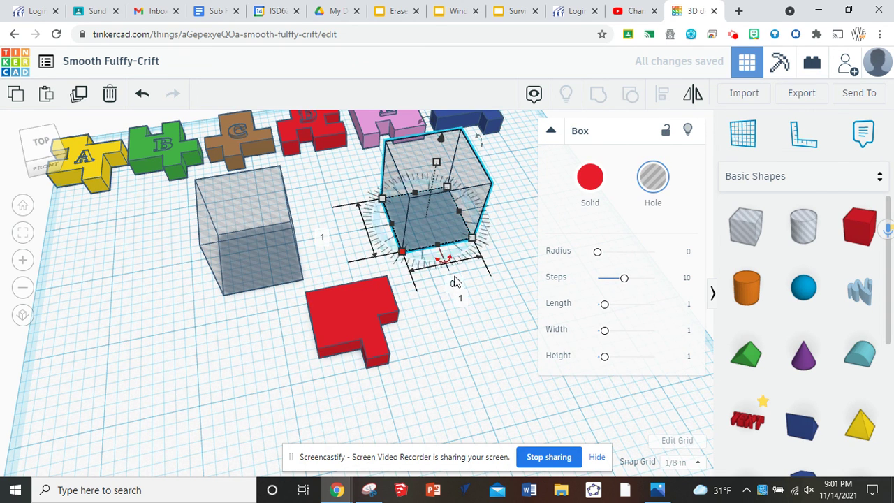
click(460, 297)
text(.5)
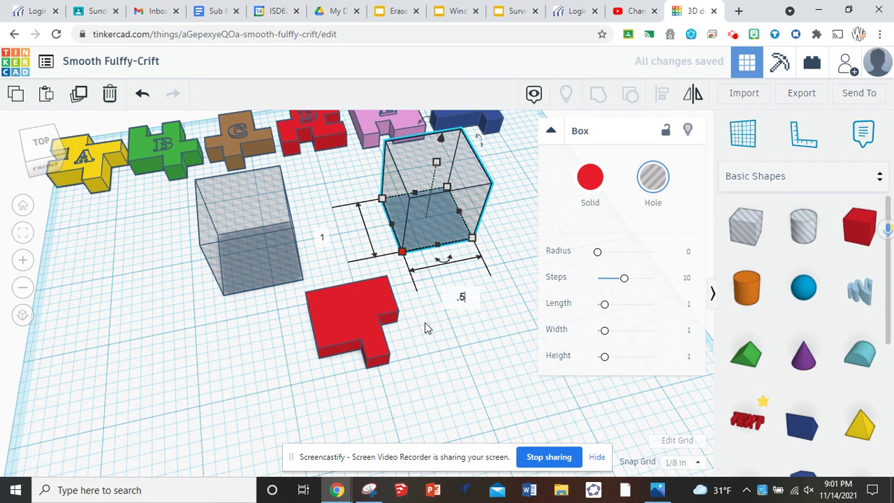
click(329, 238)
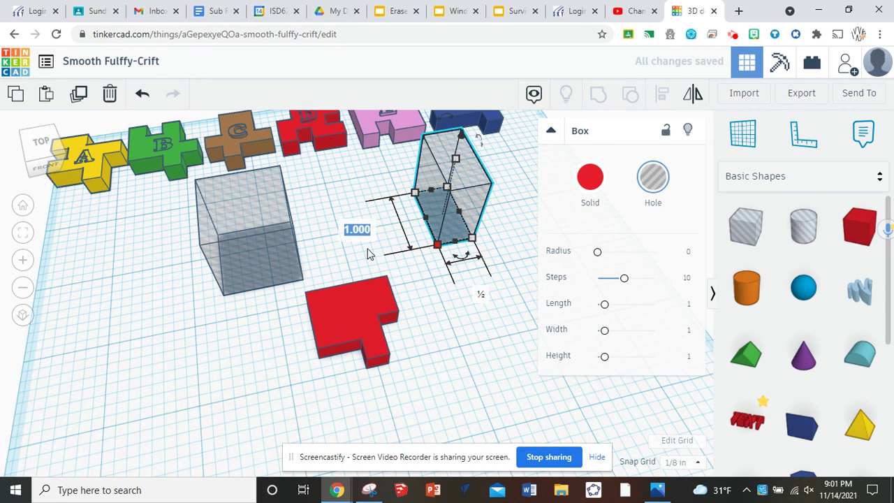
text(.25)
key(Return)
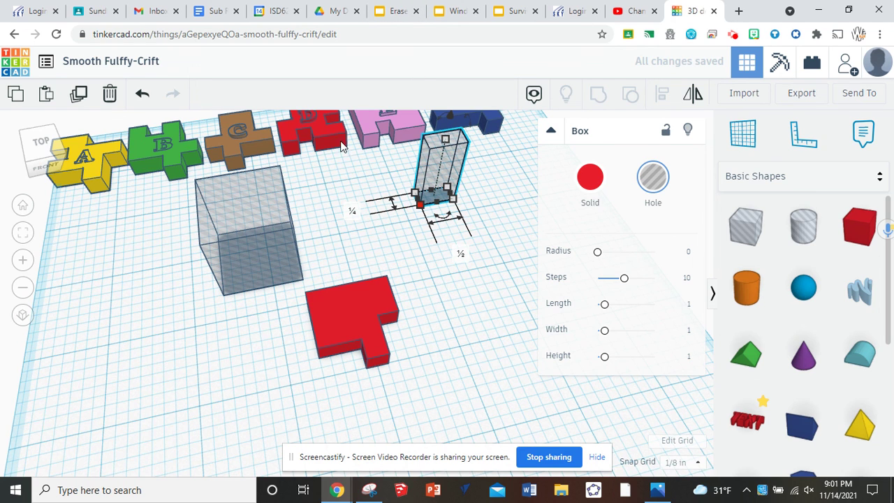
Step: Align the hole box to the red piece's right and back edges, group them, and move forward
shift+click(352, 300)
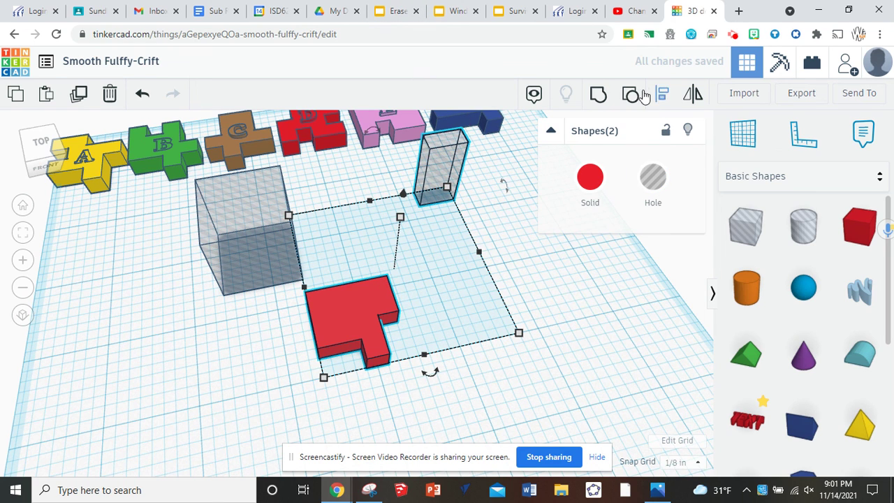
click(662, 93)
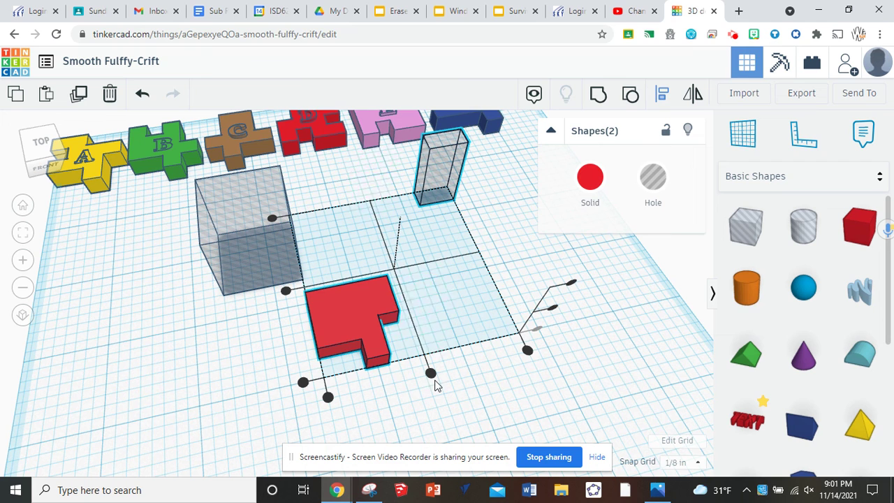
click(527, 350)
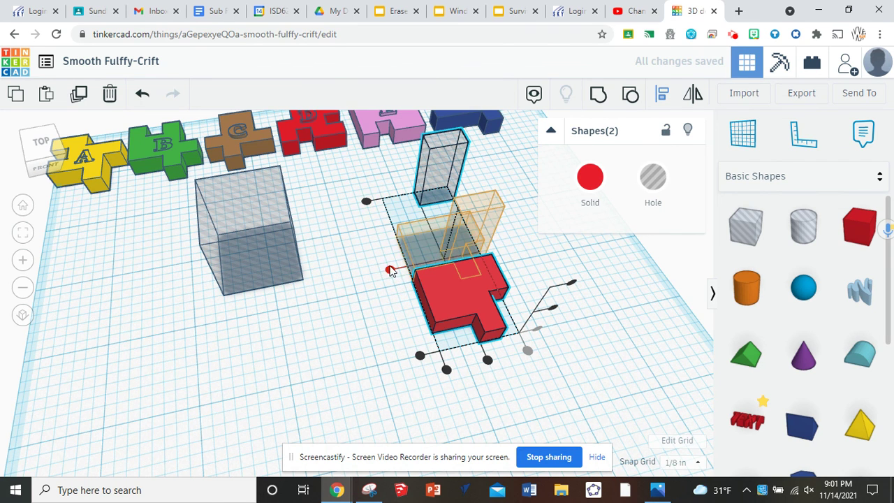
click(366, 202)
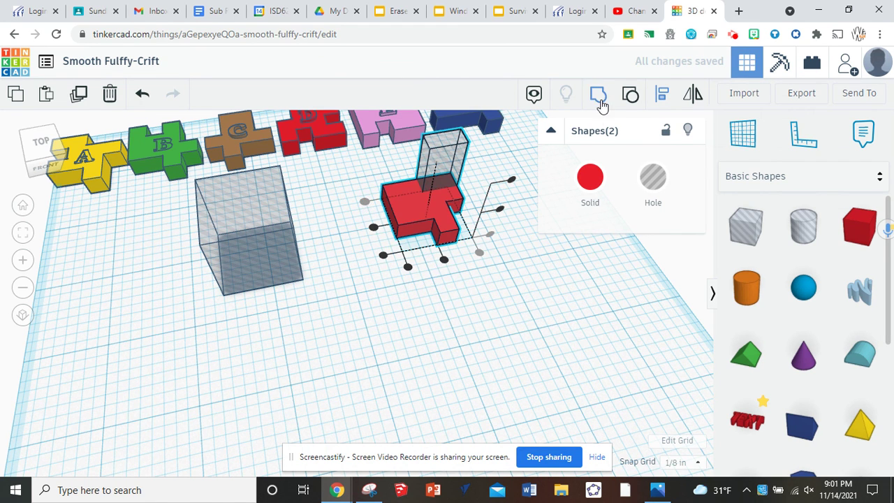
click(468, 194)
drag(422, 204, 323, 262)
Step: Resize the remaining cube hole box to 0.25 by 0.25 inch
click(266, 255)
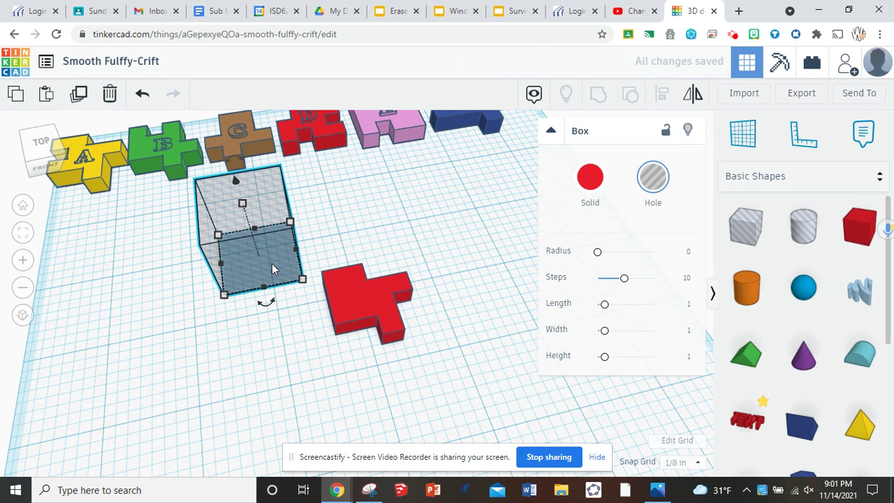
click(274, 341)
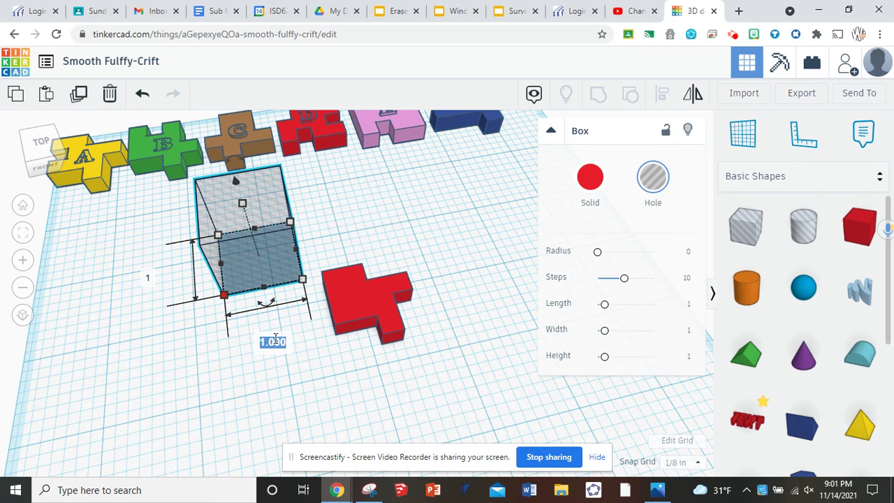
text(.25)
click(149, 279)
text(.25)
key(Return)
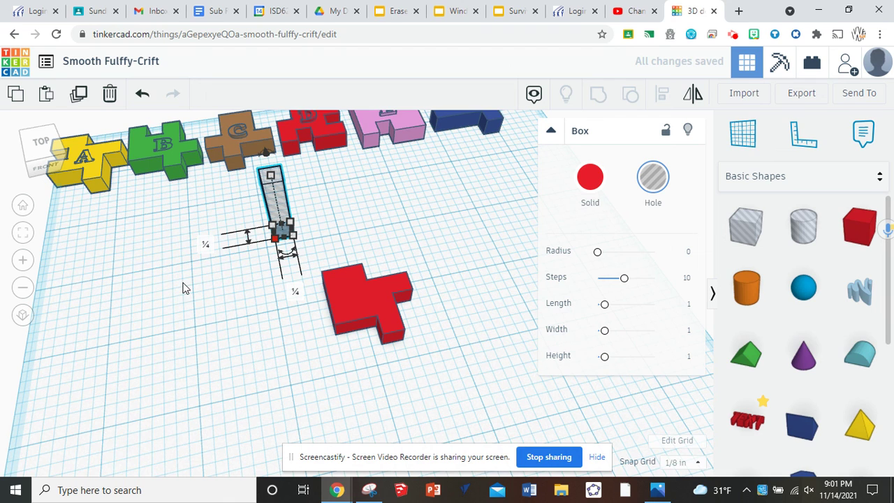
Step: Align the hole column to the red piece's front and left edges, then deselect
shift+click(342, 308)
click(661, 93)
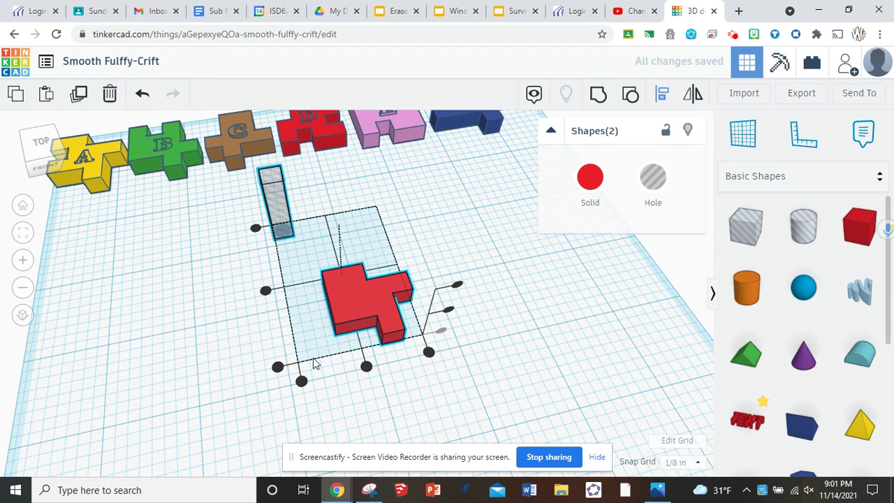
click(301, 380)
click(278, 366)
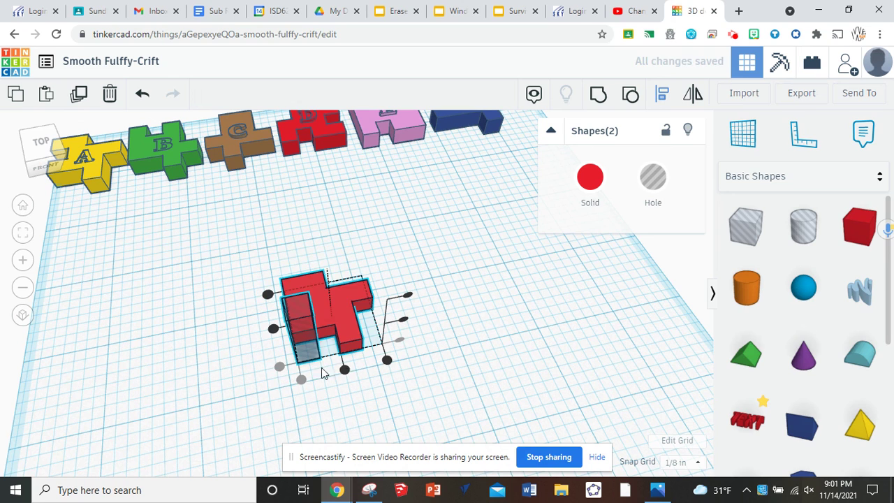
click(268, 294)
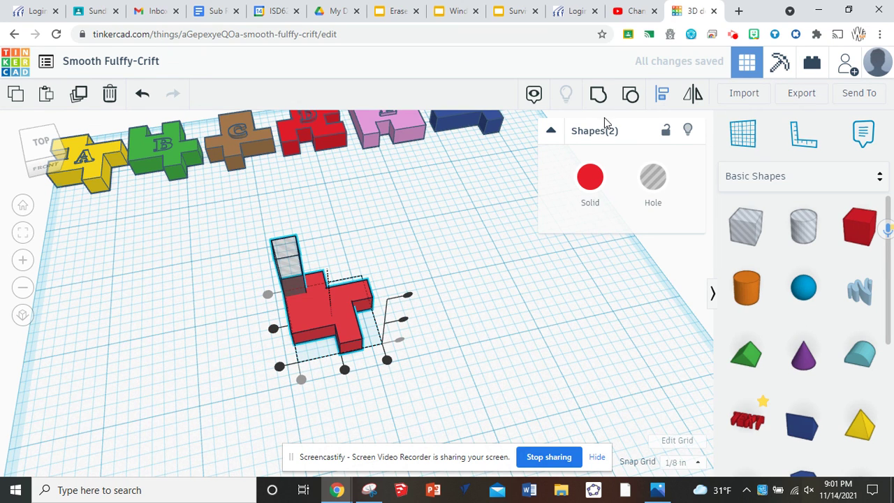
click(395, 230)
click(395, 230)
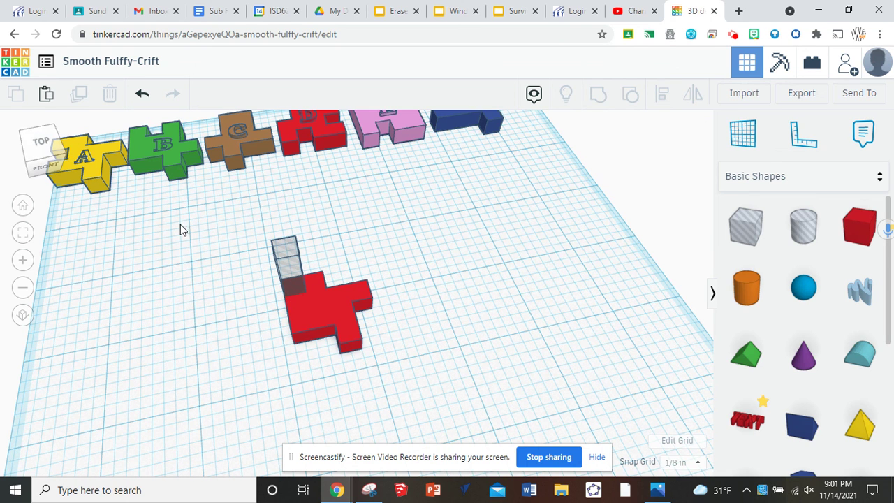
Step: Seat the ¼ × ¼ hole column on the red piece from the left view and group them
right_drag(286, 313, 405, 289)
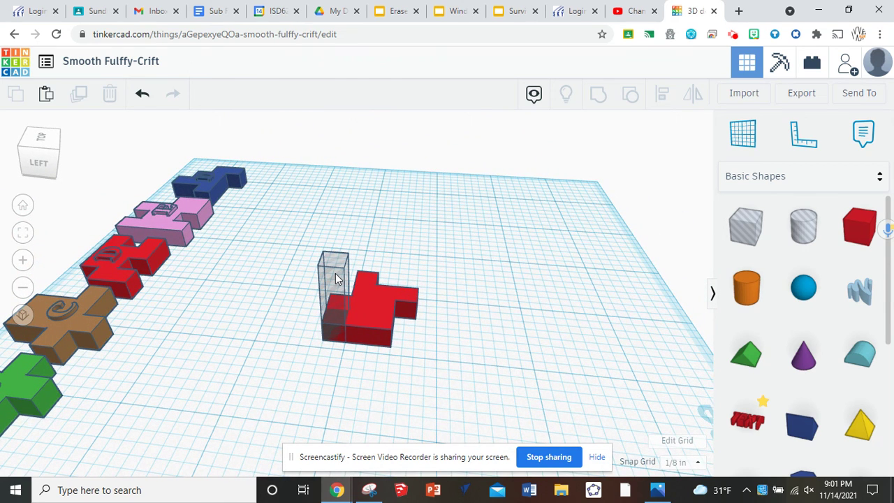
drag(335, 278, 359, 281)
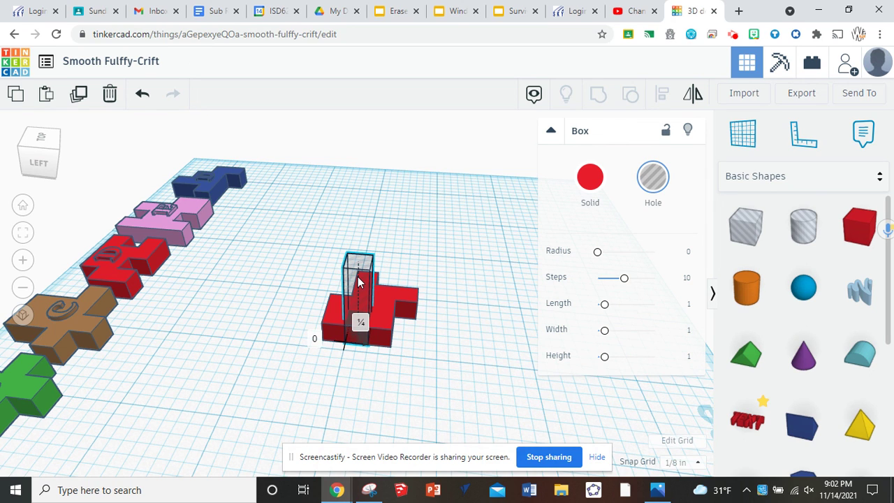
drag(361, 275, 356, 281)
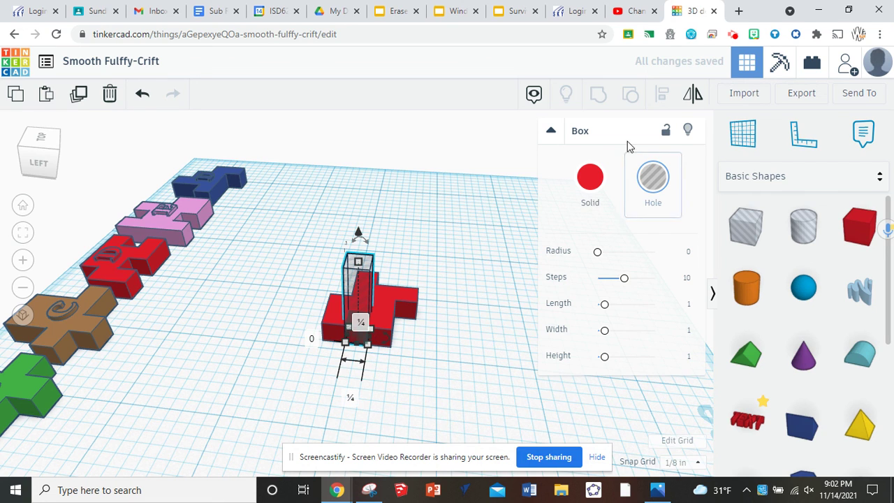
shift+click(401, 302)
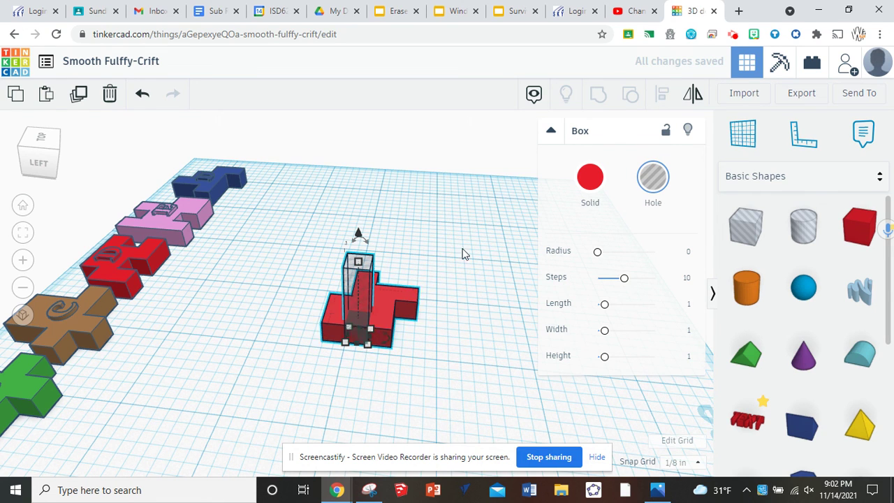
click(596, 94)
right_drag(519, 260, 314, 284)
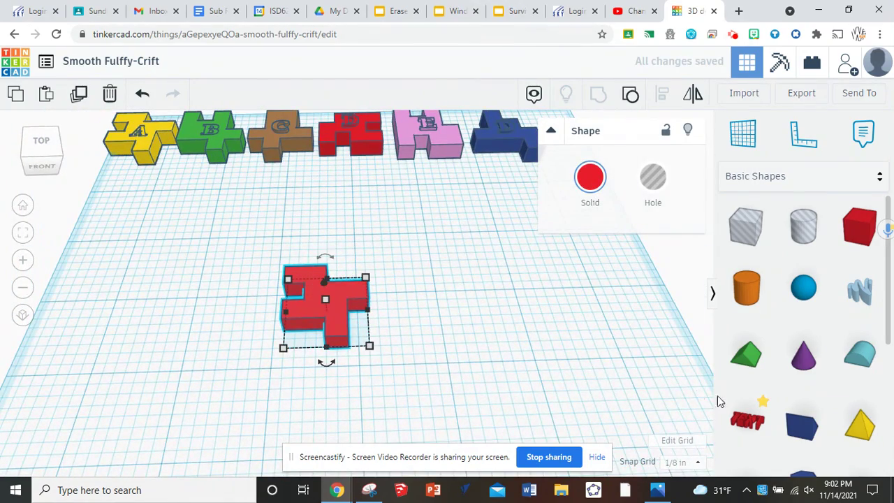
Step: Add a text shape reading 'A', then undo a trial 0.3 height to keep its thickness
drag(742, 418, 525, 370)
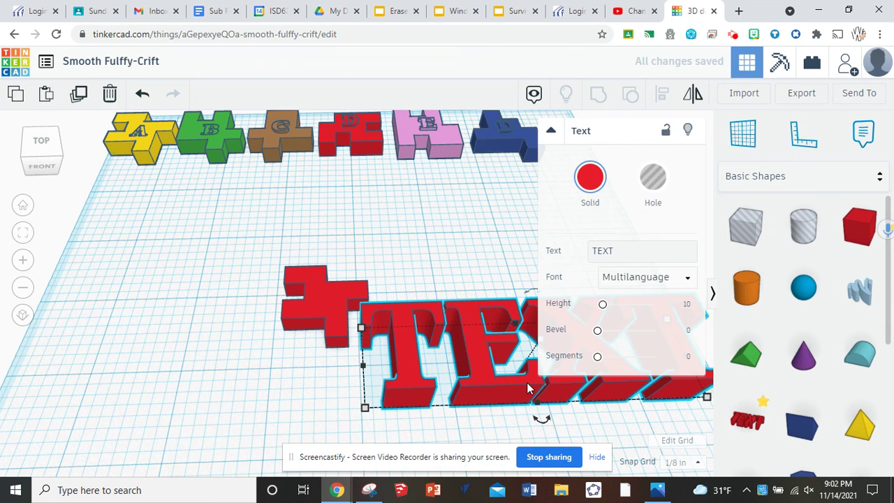
click(631, 253)
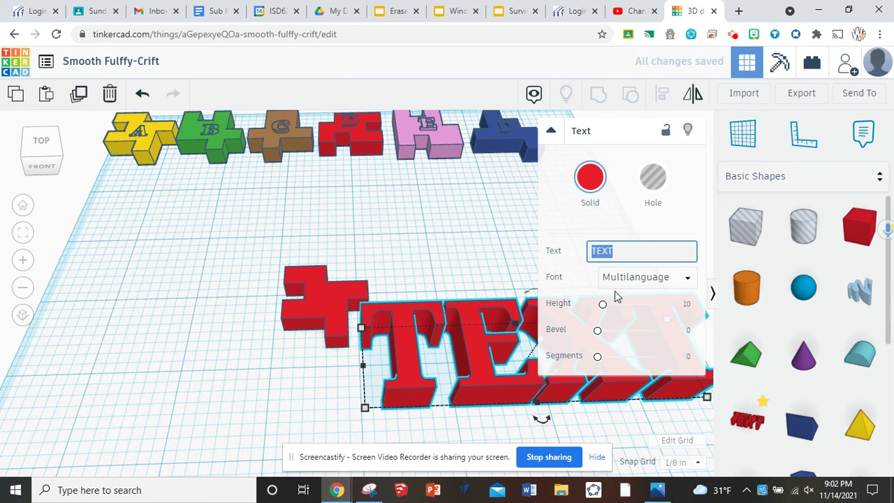
text(A)
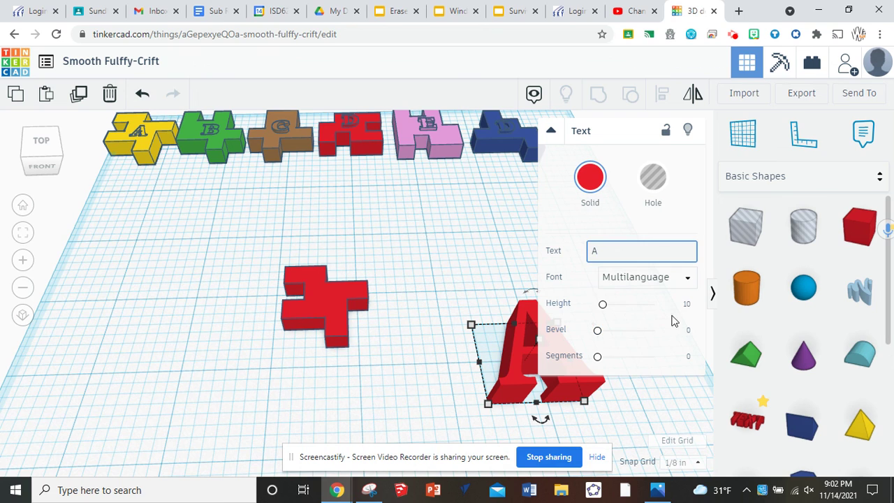
click(687, 305)
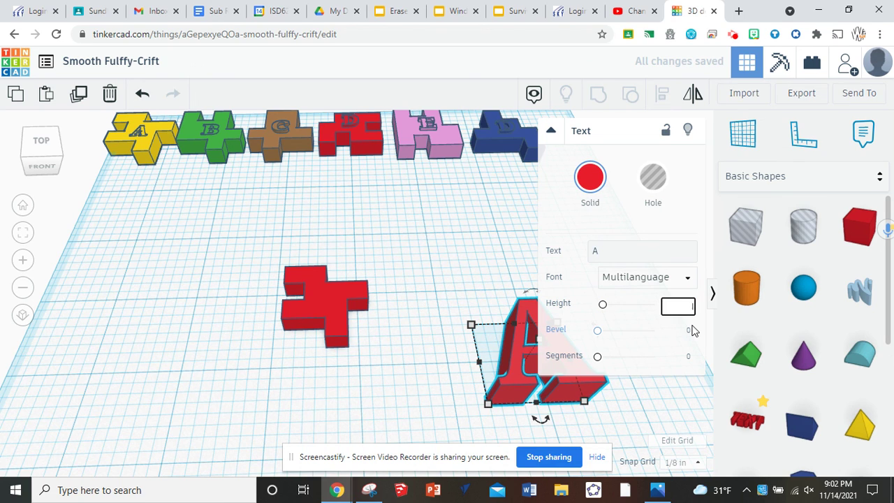
key(Return)
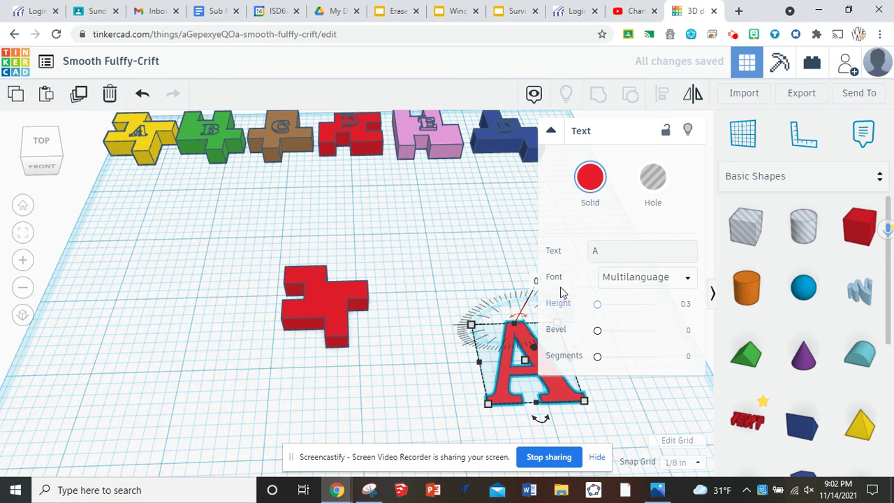
click(133, 95)
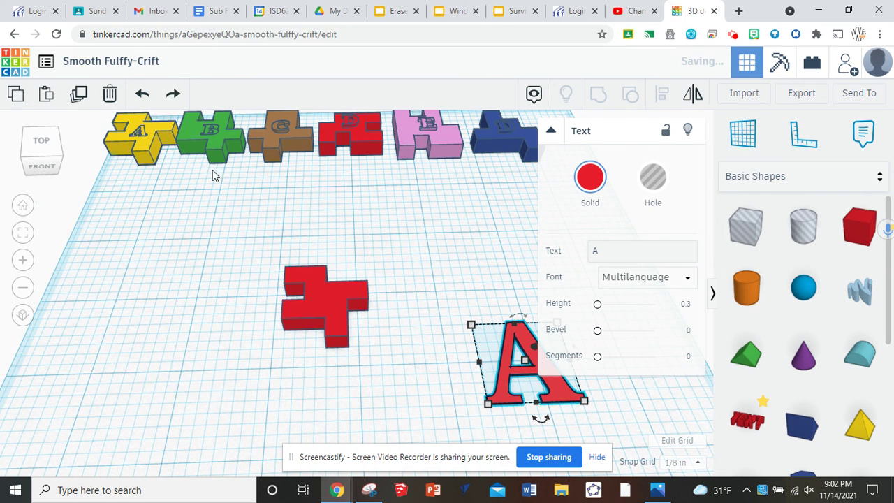
click(143, 94)
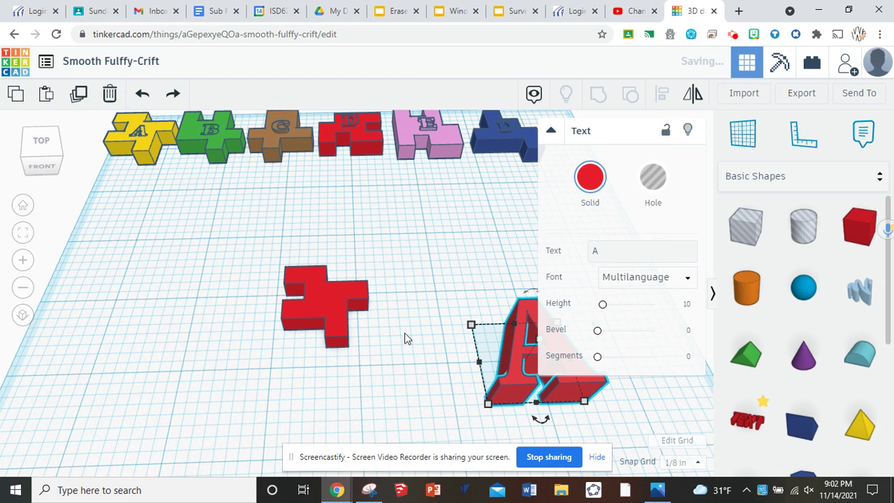
Step: Orbit around the letter A and undo/redo its recent stray edits
click(426, 275)
right_drag(433, 273, 515, 343)
click(515, 351)
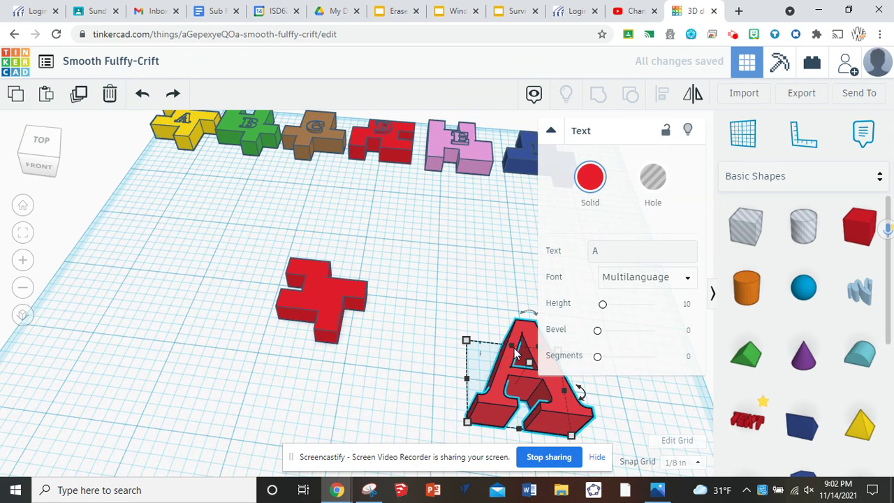
key(ctrl+z)
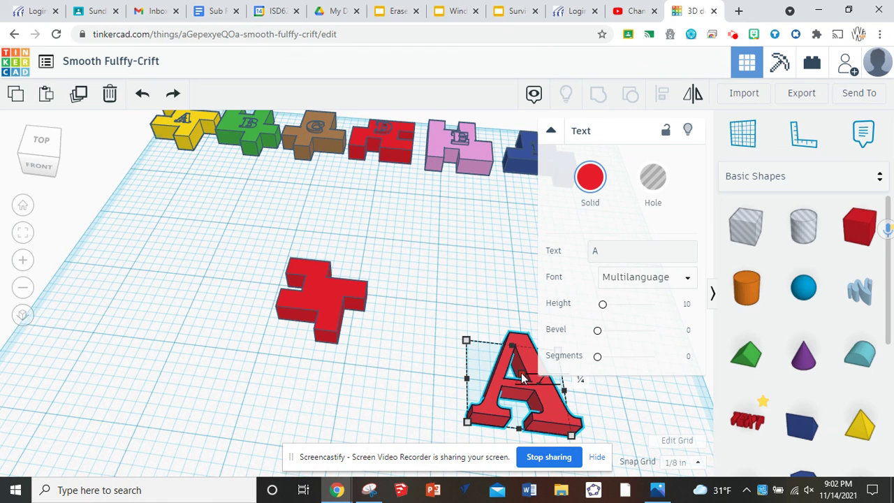
key(ctrl+y)
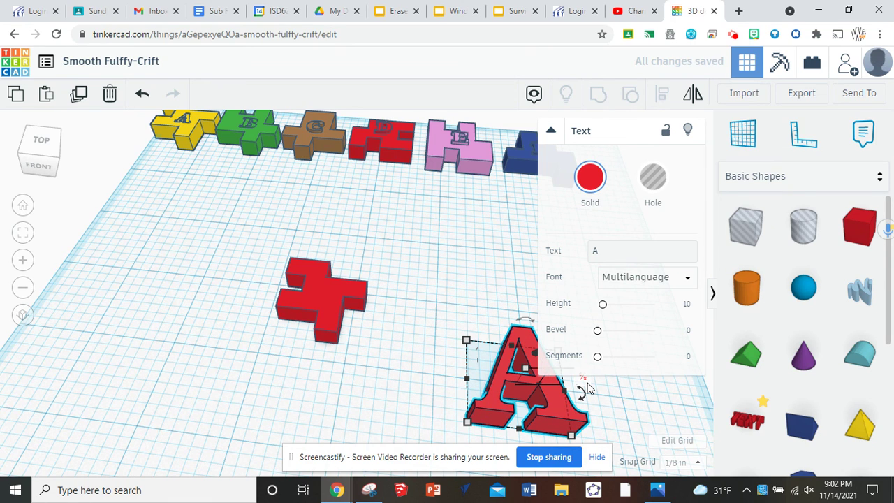
mouse_move(583, 382)
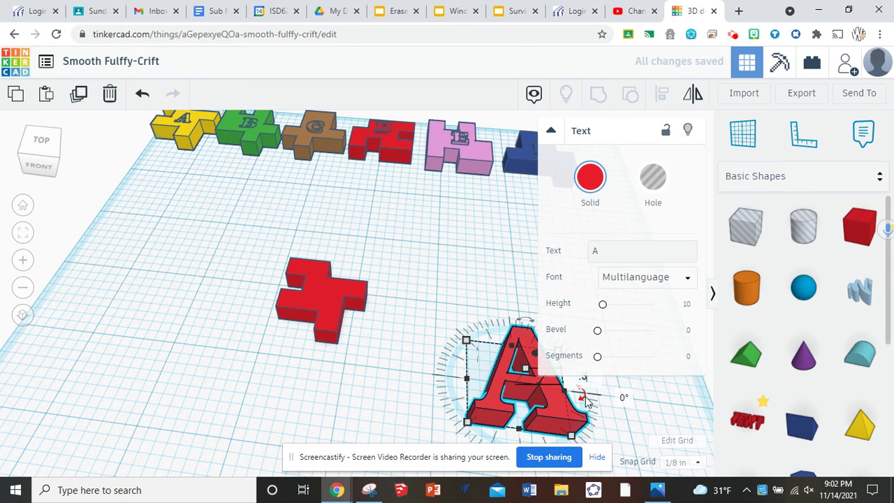
scroll(414, 299, down, 3)
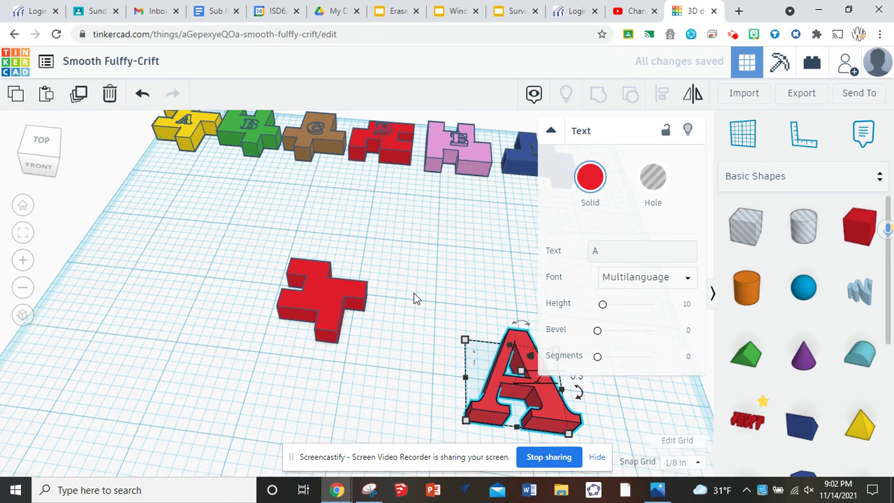
scroll(414, 296, down, 2)
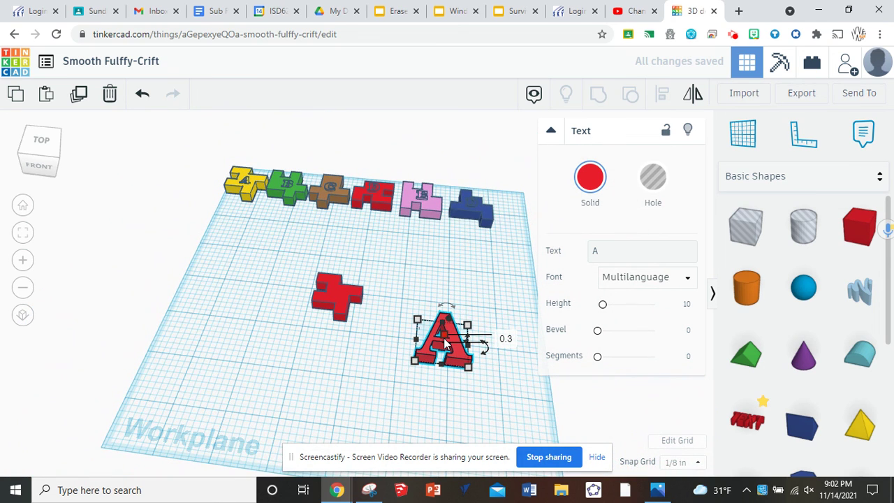
click(143, 93)
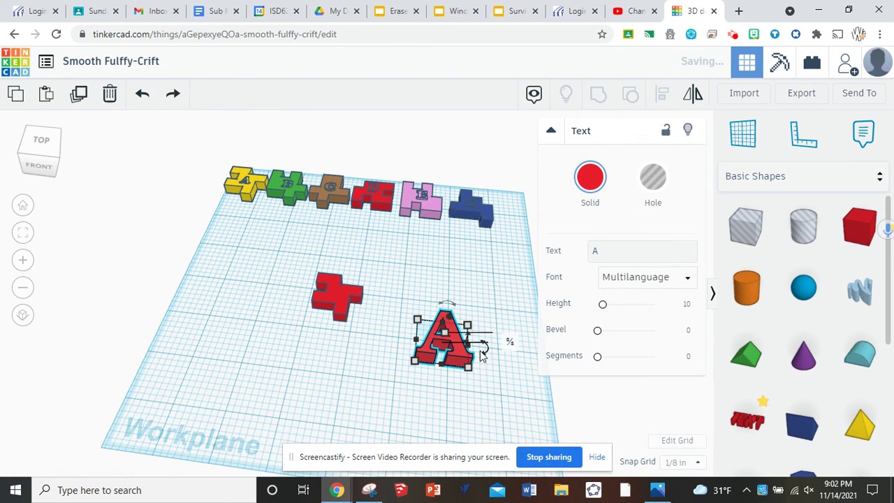
Step: Set the letter A's height to 0.3
click(503, 337)
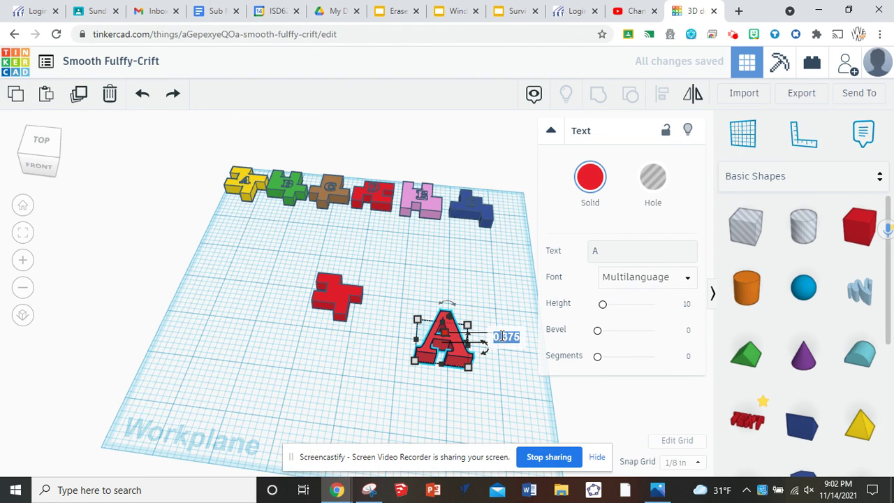
text(0.3)
key(Return)
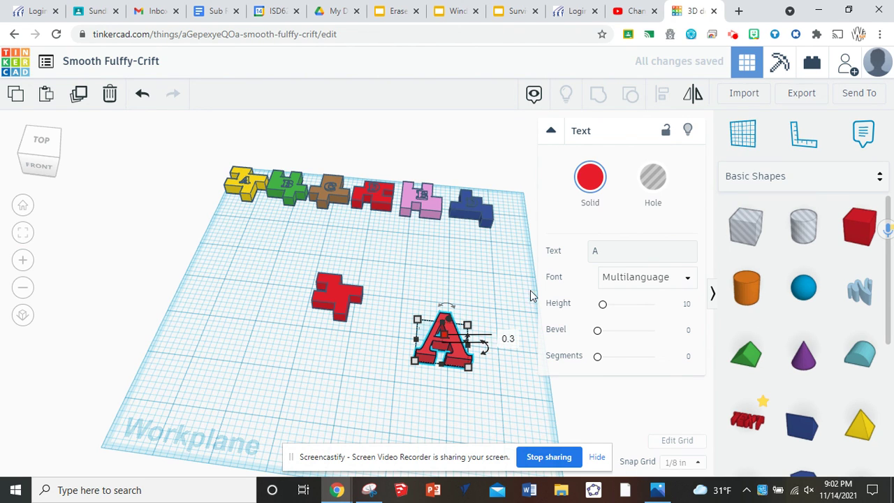
Step: Shrink the letter A to 0.25 by 0.25 inch
mouse_move(414, 367)
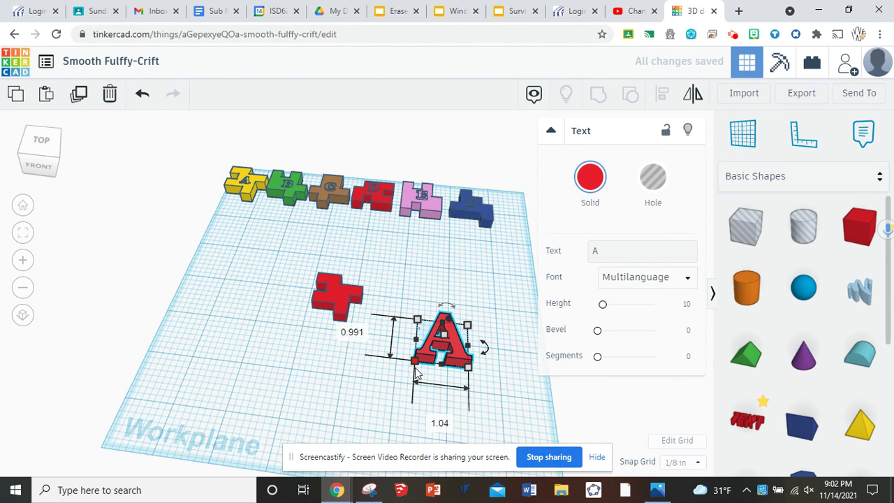
click(438, 425)
text(.25)
key(Tab)
text(.2)
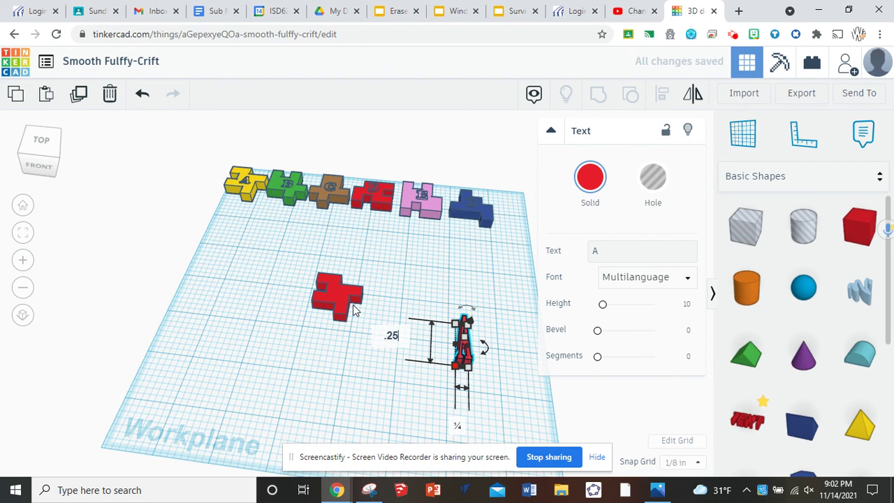
key(Return)
Step: Move the A onto the red notched piece and group them
scroll(421, 307, down, 1)
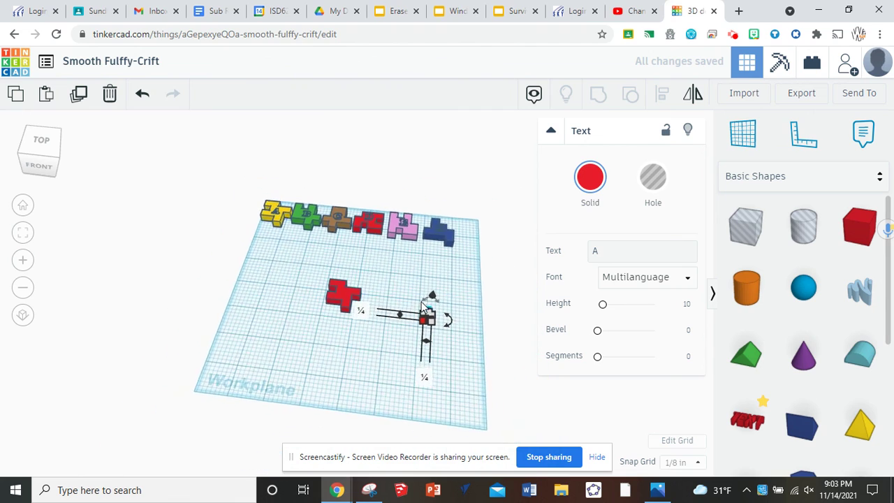
scroll(422, 307, up, 3)
click(457, 336)
drag(497, 340, 331, 299)
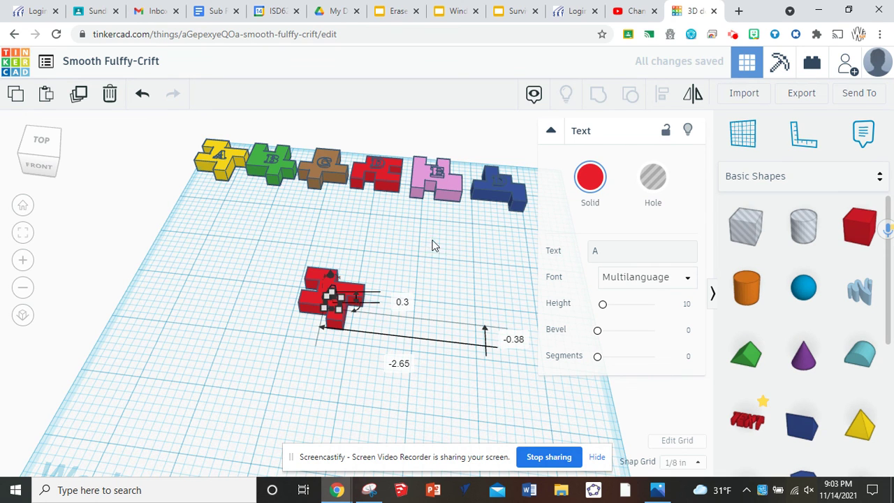
shift+click(329, 300)
click(598, 93)
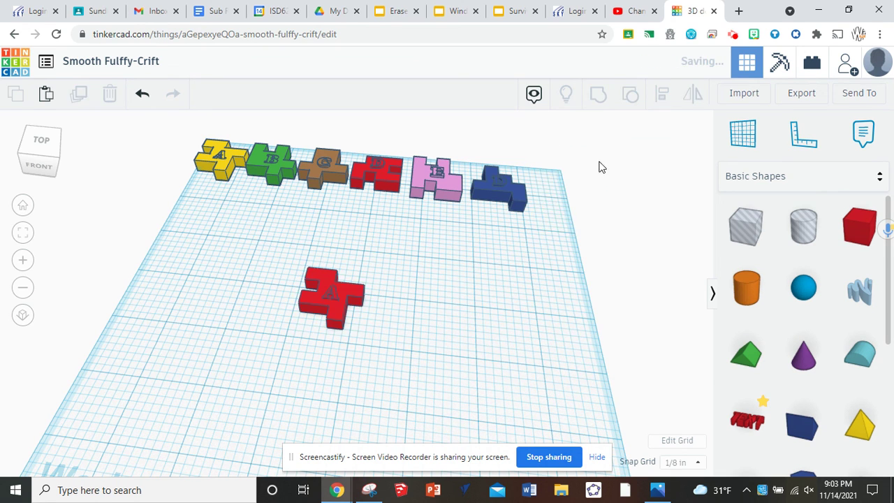
Step: Recolour the grouped piece yellow and move it beside the top-left lettered pieces
click(591, 176)
click(623, 298)
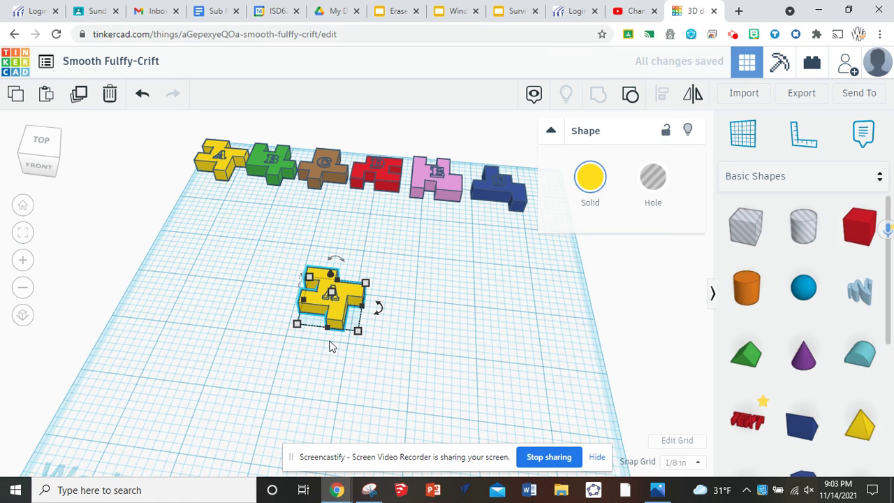
click(236, 362)
drag(335, 316, 232, 245)
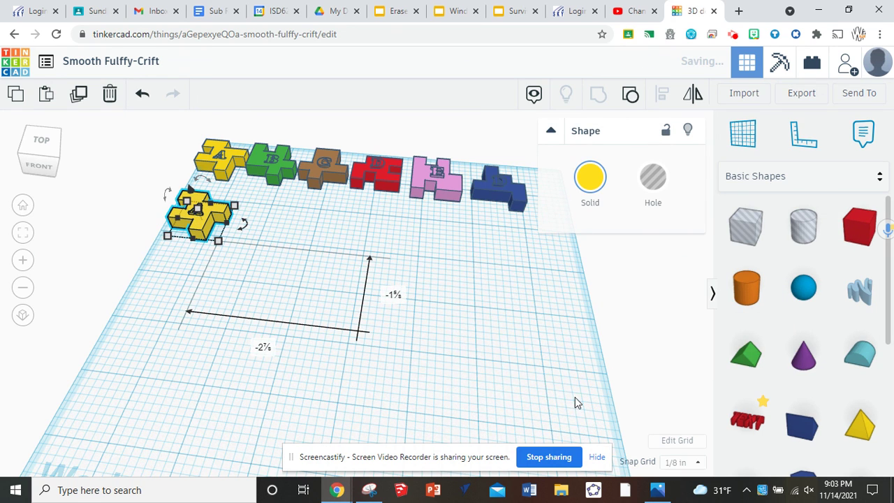